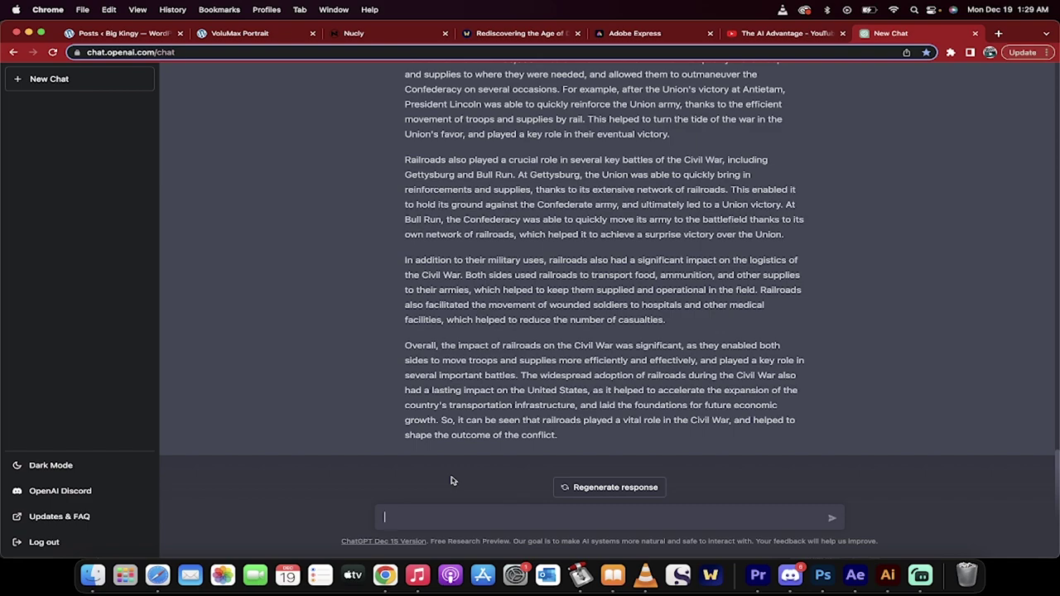
Send the prompt "write ten ideas about a revolutionary war" in the existing Civil War chat.
scroll(452, 480, up, 20)
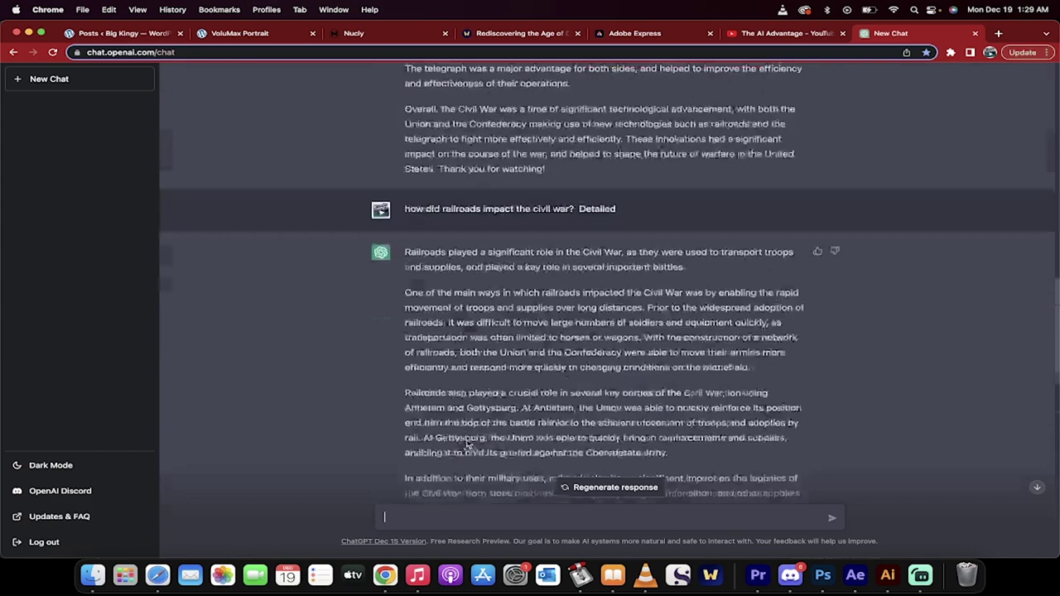
scroll(468, 403, up, 15)
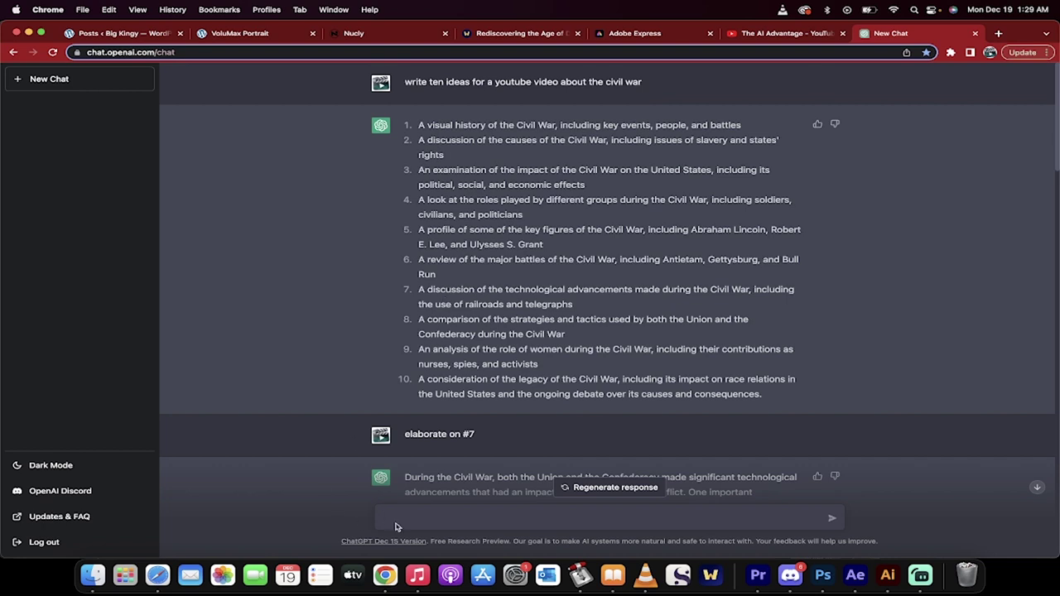
click(395, 520)
text(write ten ideas about a revolutarion)
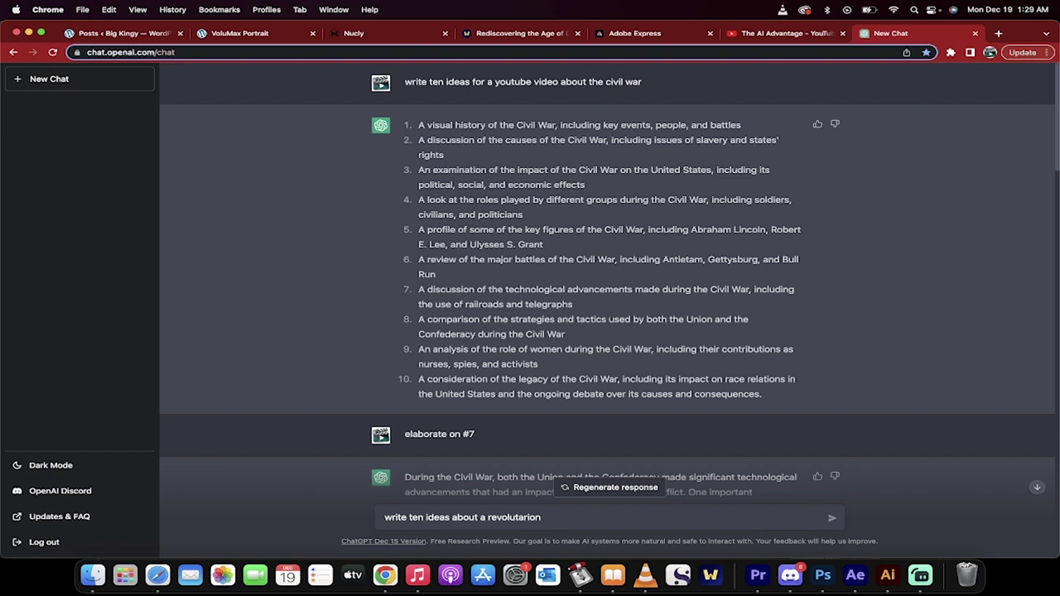
key(BackSpace)
key(BackSpace)
text(ionary war)
key(Return)
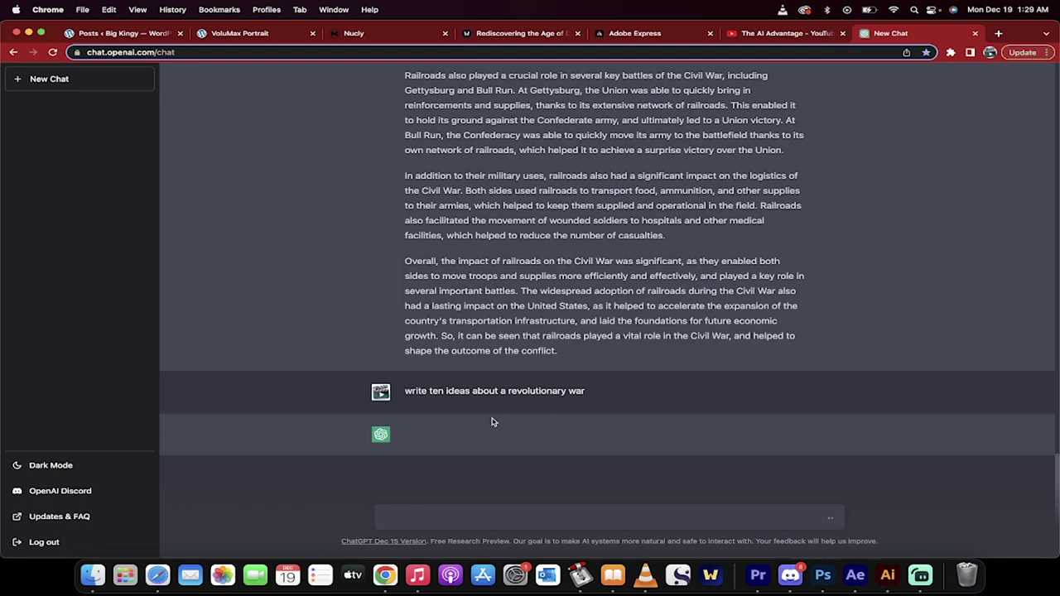
Review the earlier list of Civil War video ideas, focusing on idea 7 and the "elaborate on #7" exchange.
scroll(491, 422, up, 15)
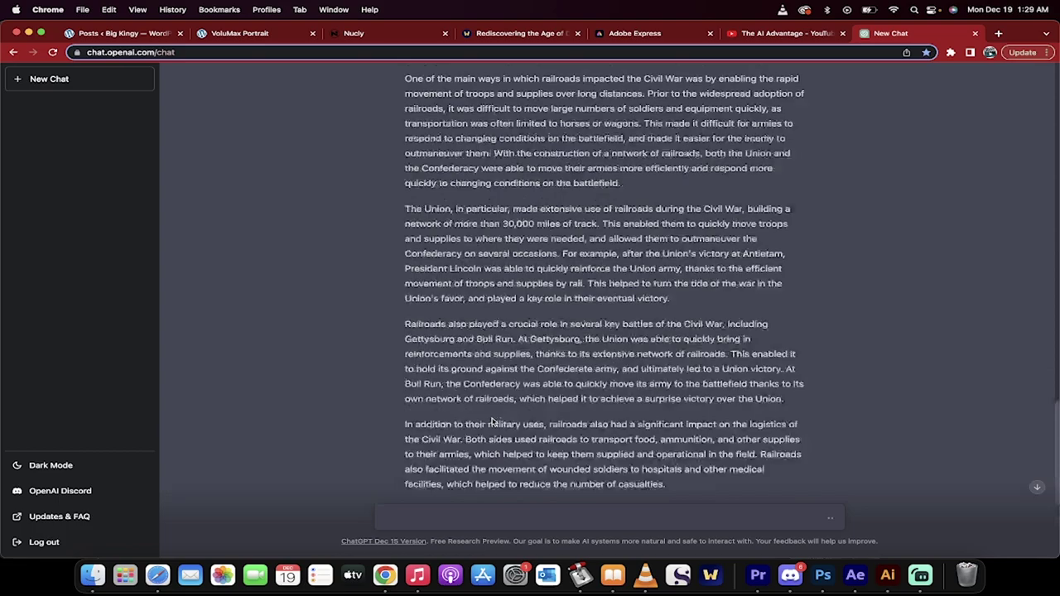
scroll(491, 423, up, 15)
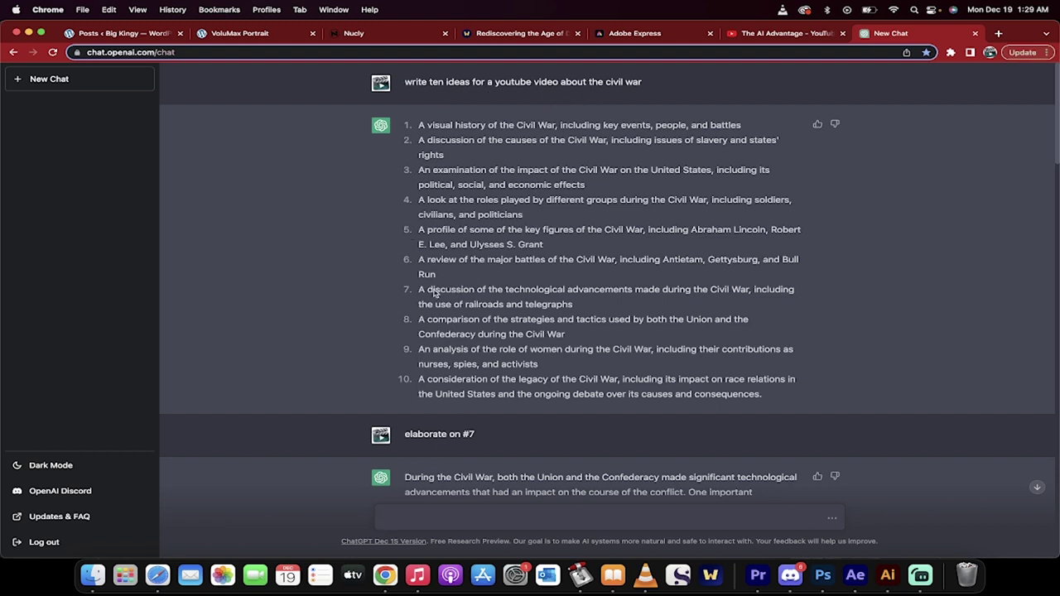
drag(419, 288, 577, 315)
click(577, 313)
scroll(547, 329, down, 5)
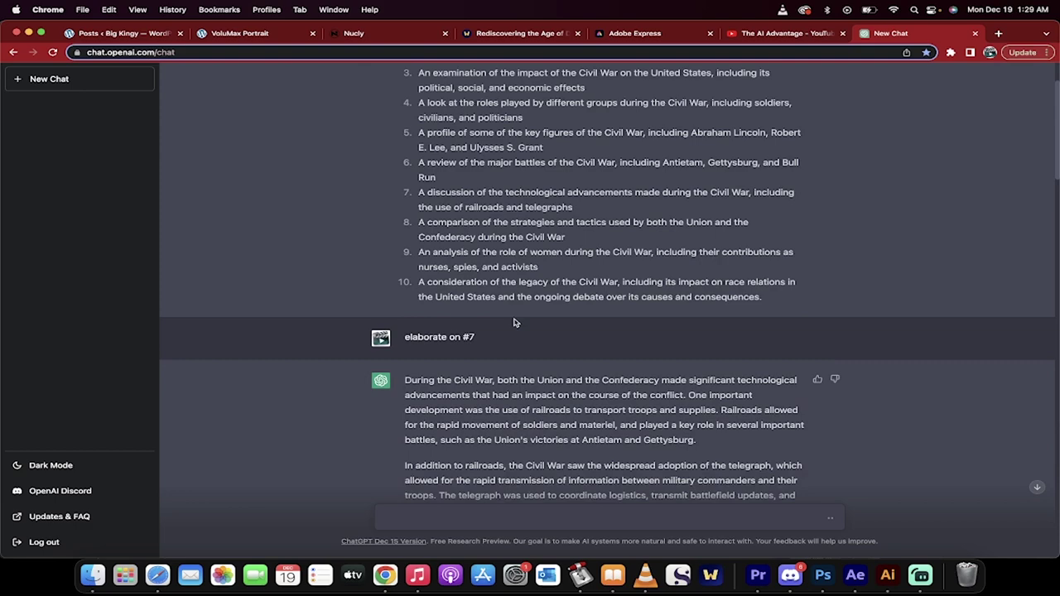
scroll(459, 313, down, 1)
drag(408, 247, 490, 256)
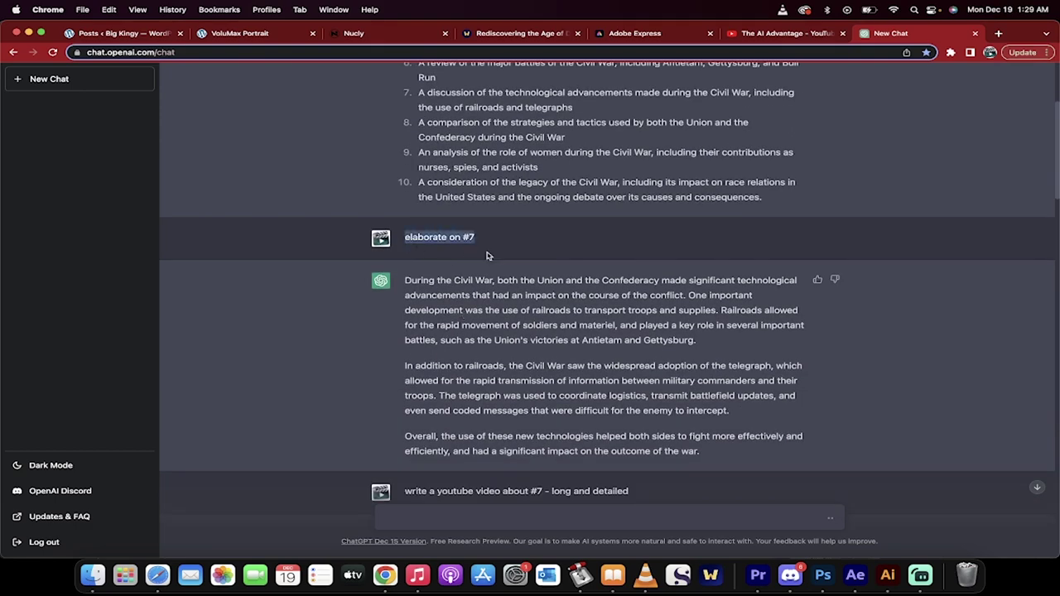
scroll(500, 403, down, 3)
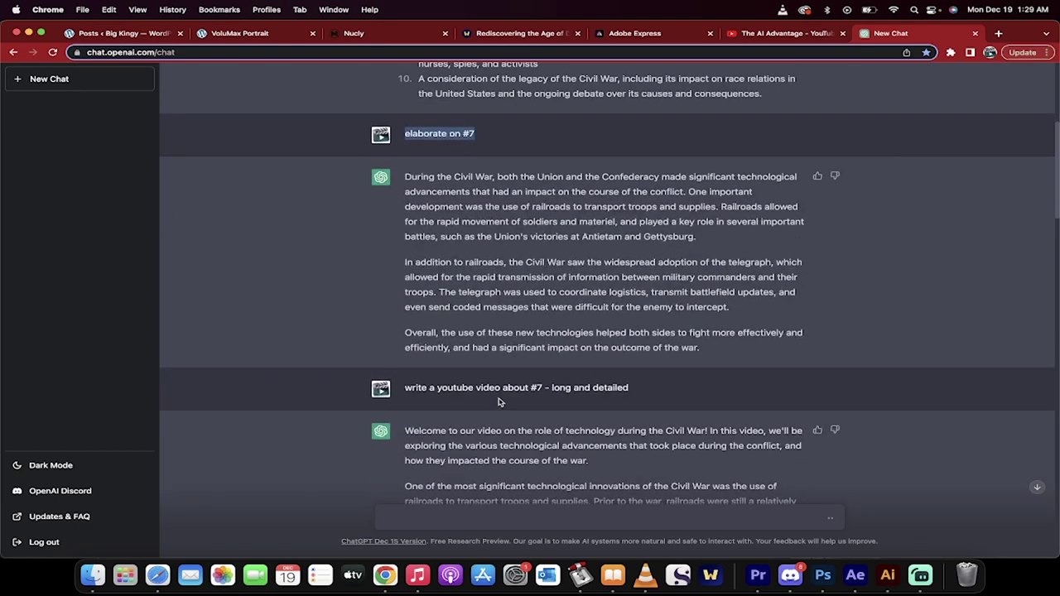
scroll(500, 403, down, 4)
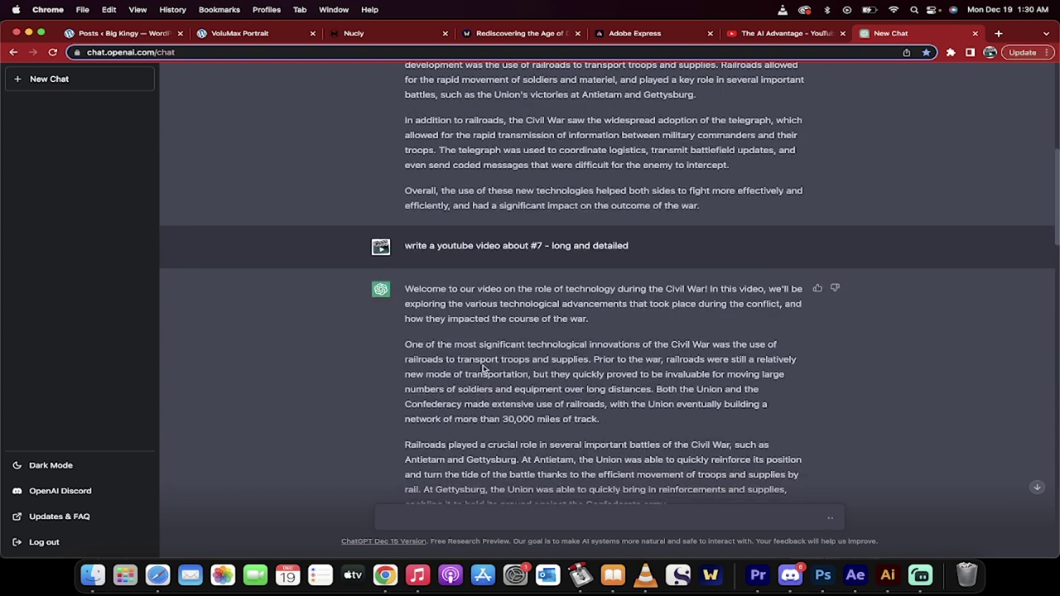
Examine the "write a youtube video about #7 - long and detailed" prompt and the video script written for it.
drag(406, 248, 631, 258)
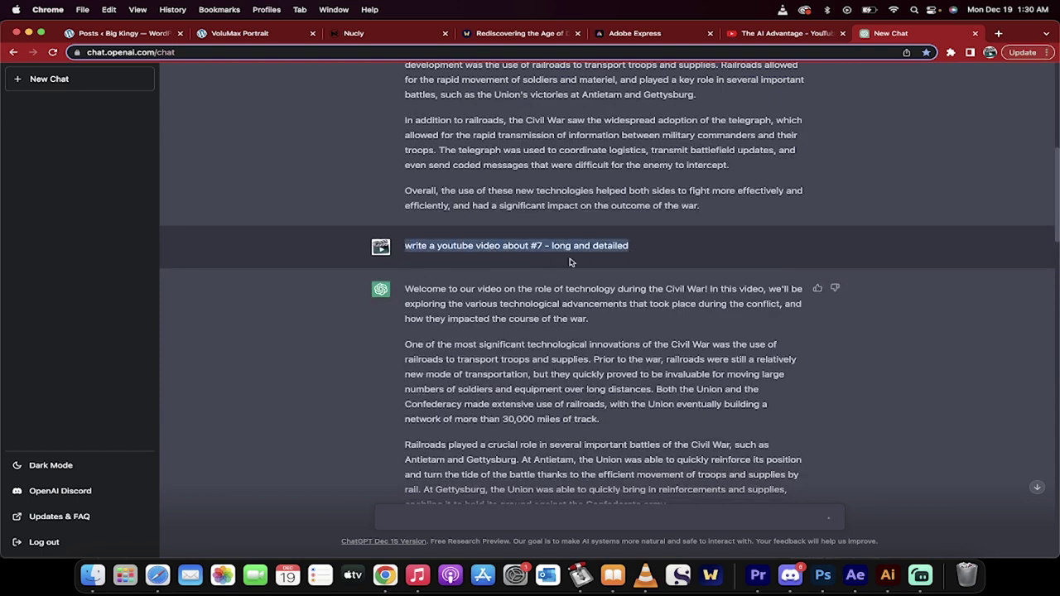
scroll(593, 375, down, 3)
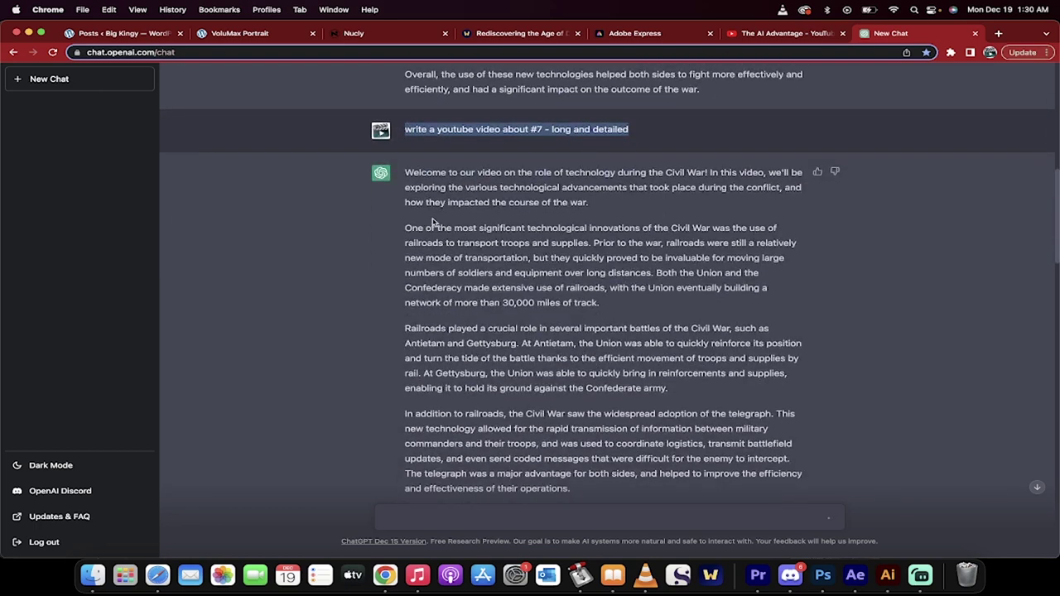
click(432, 221)
drag(405, 172, 551, 541)
scroll(556, 439, down, 5)
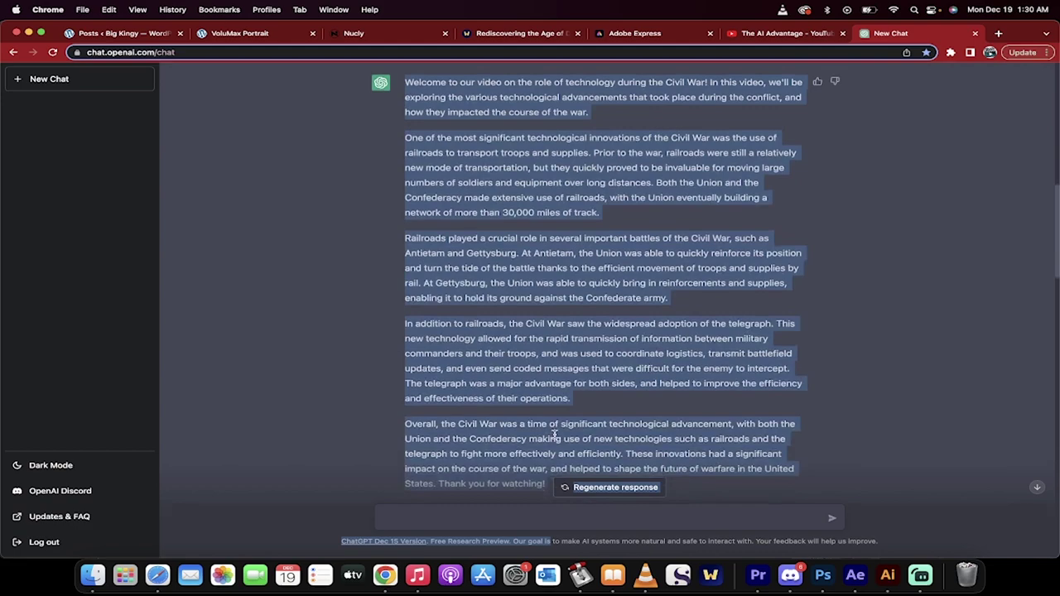
scroll(556, 439, up, 4)
click(551, 458)
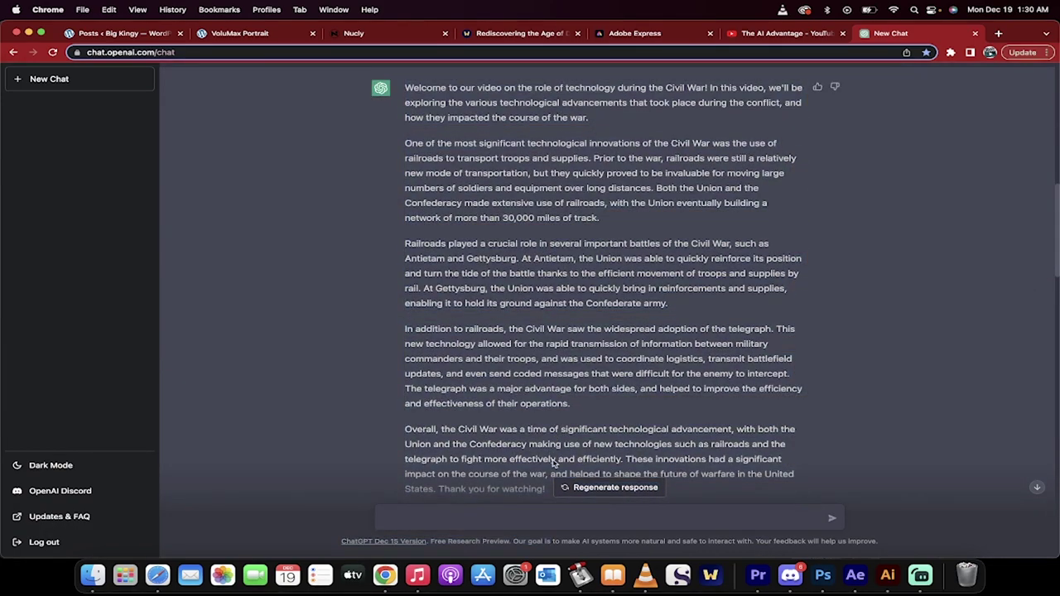
scroll(552, 439, down, 1)
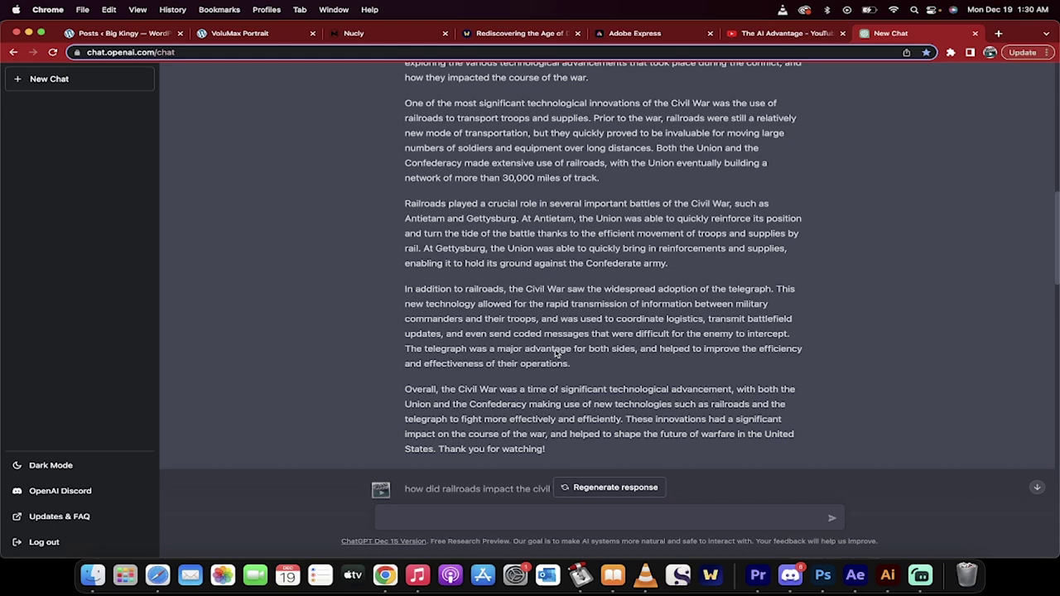
scroll(557, 353, down, 5)
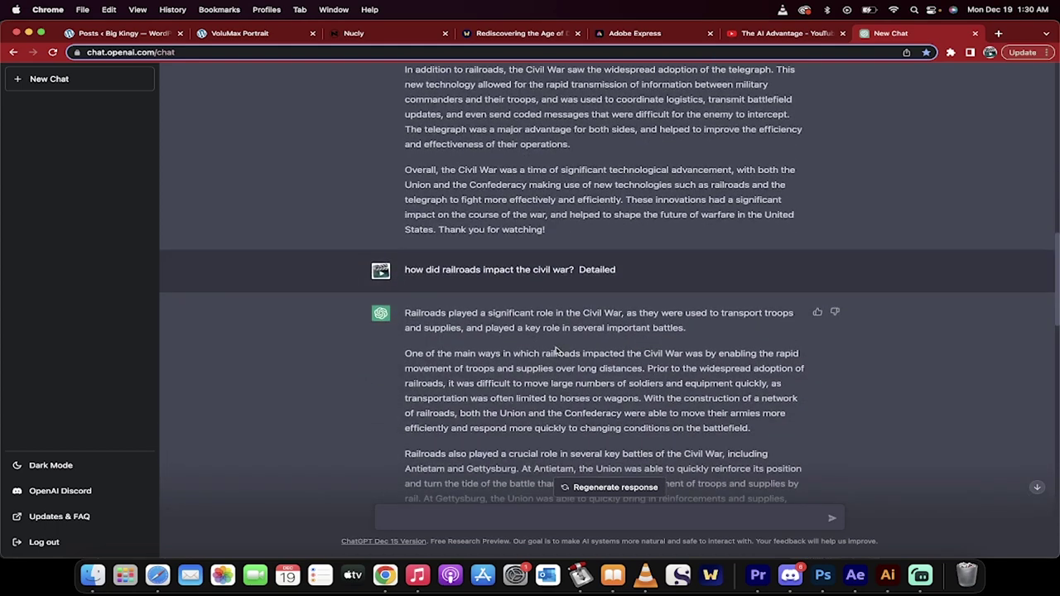
scroll(557, 352, down, 1)
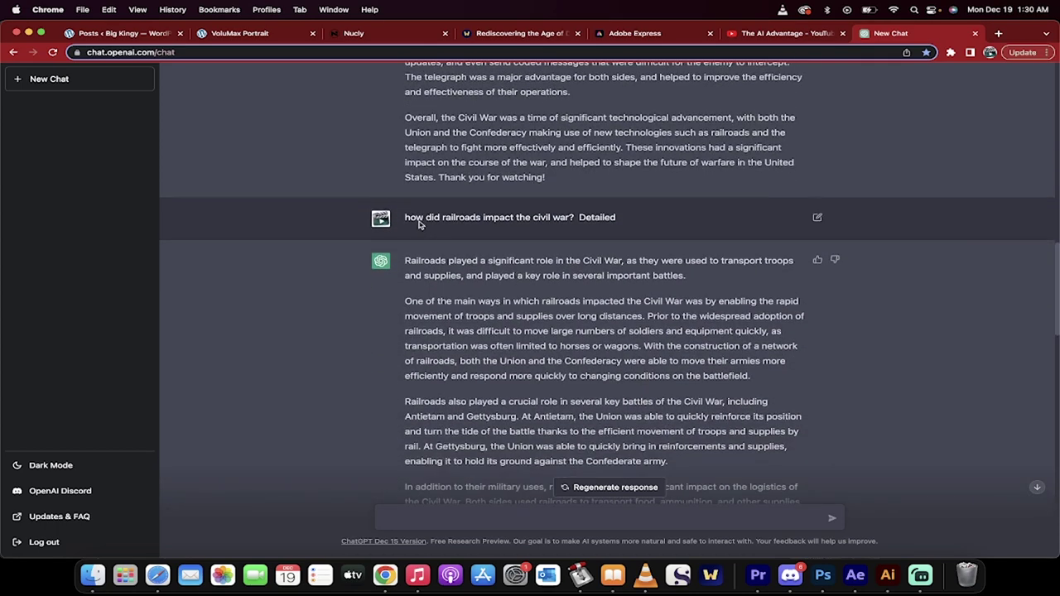
scroll(542, 225, up, 8)
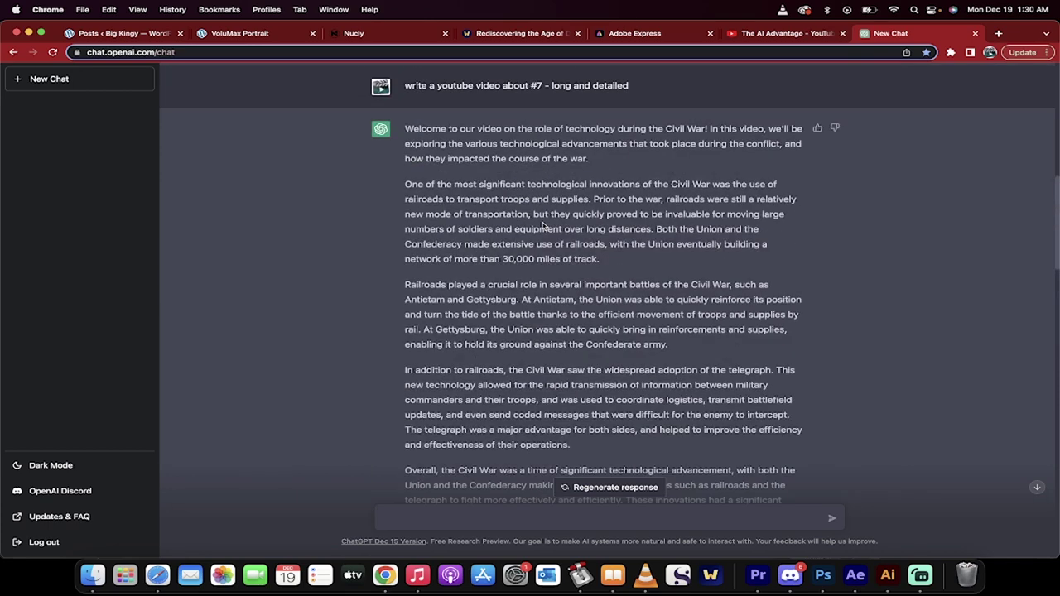
scroll(542, 225, up, 1)
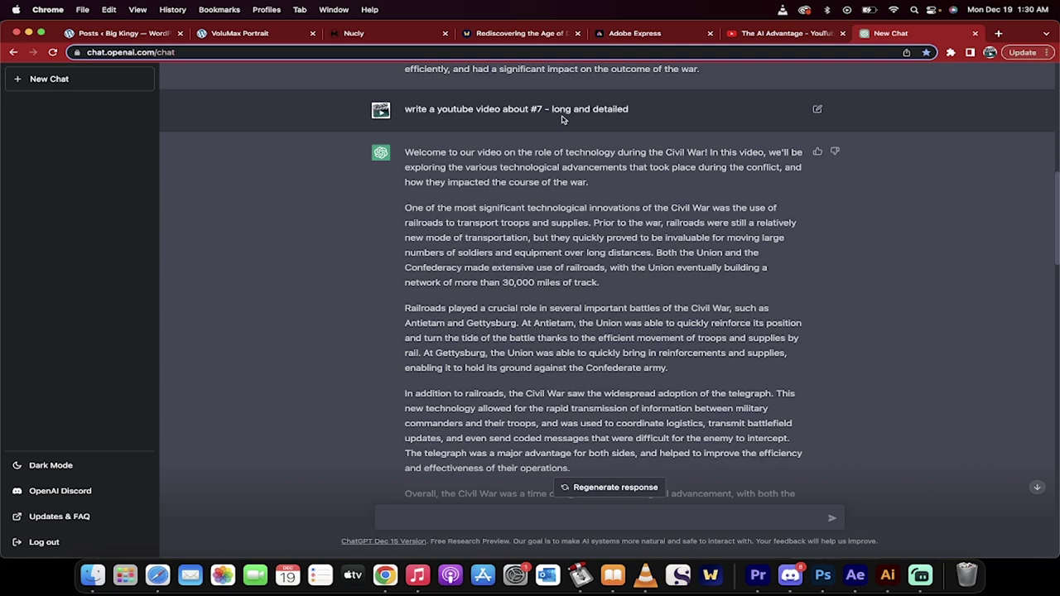
scroll(568, 310, down, 2)
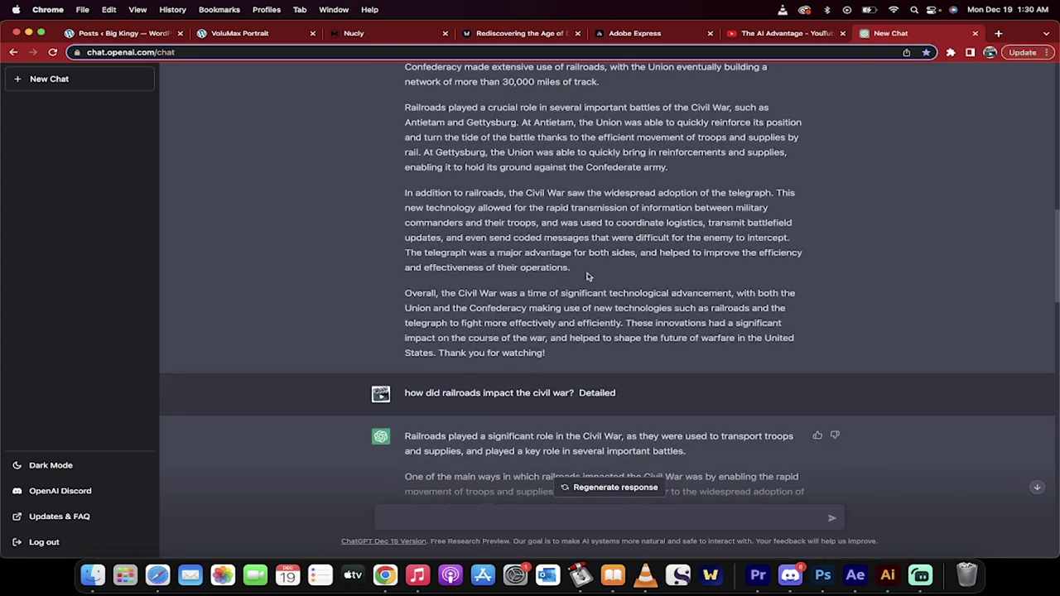
Review the detailed railroads question and the "elaborate on previous post - 3000 words" follow-up with their answers.
scroll(464, 199, down, 4)
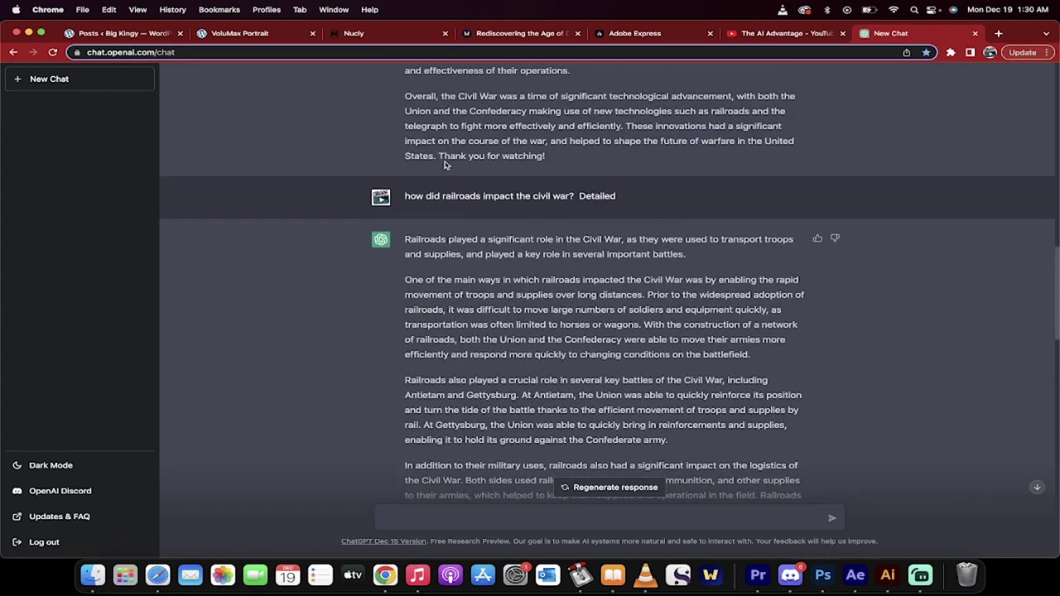
scroll(428, 147, down, 10)
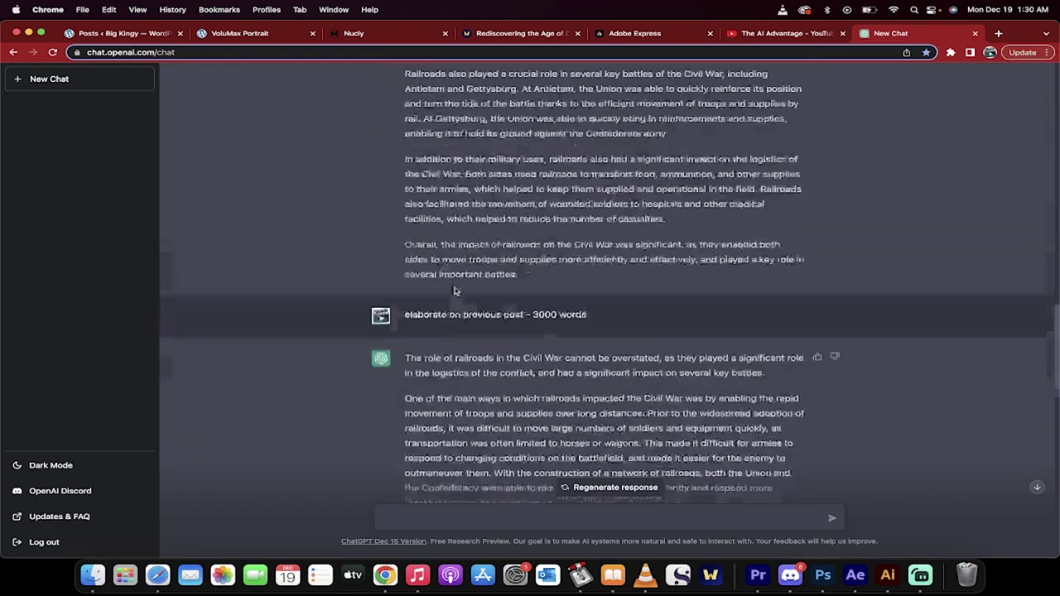
drag(405, 146, 588, 147)
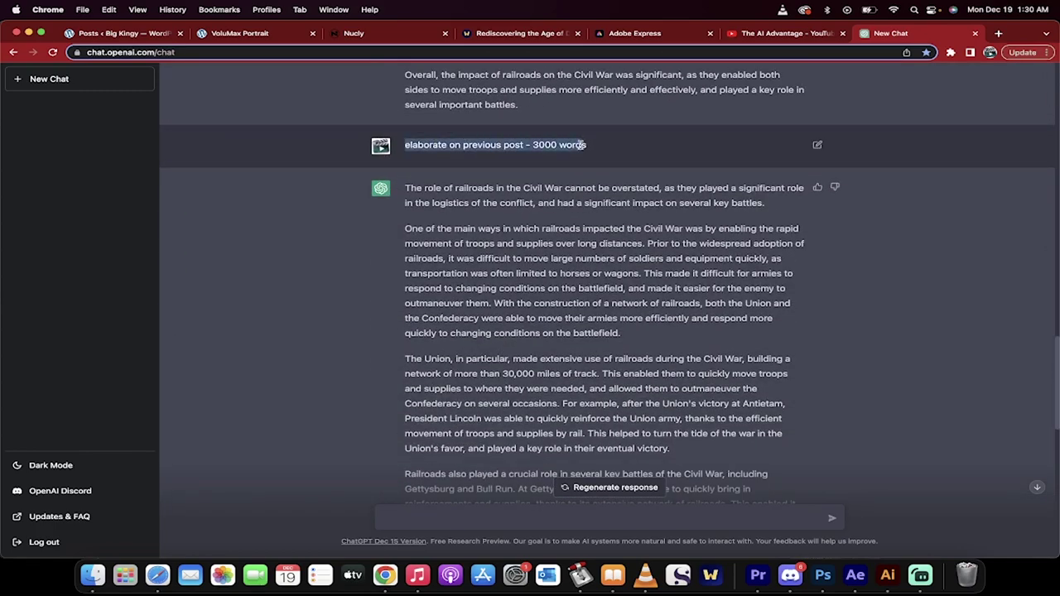
scroll(593, 150, up, 7)
scroll(593, 150, up, 3)
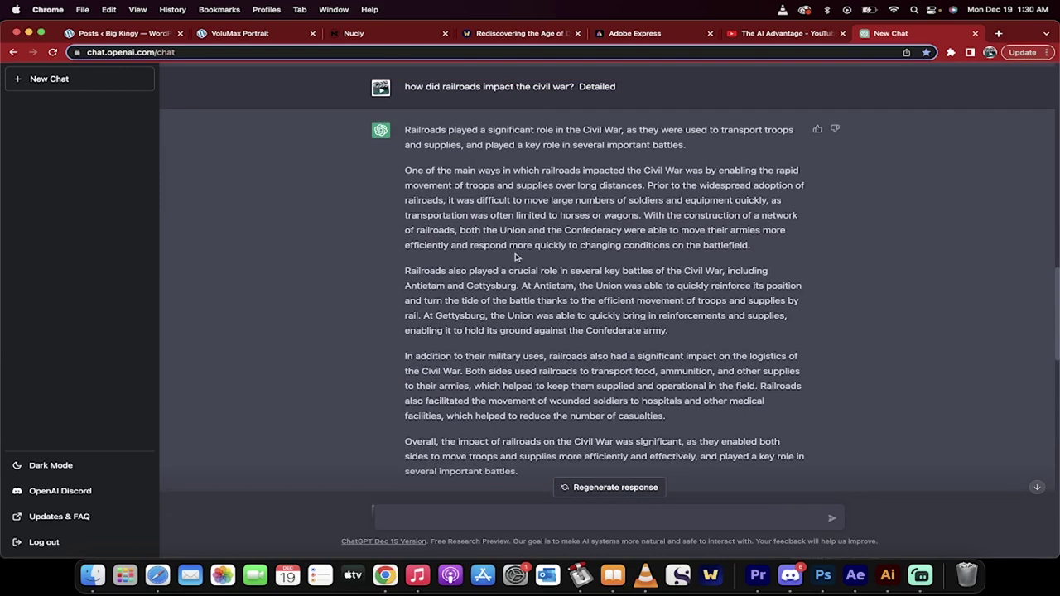
scroll(515, 258, down, 5)
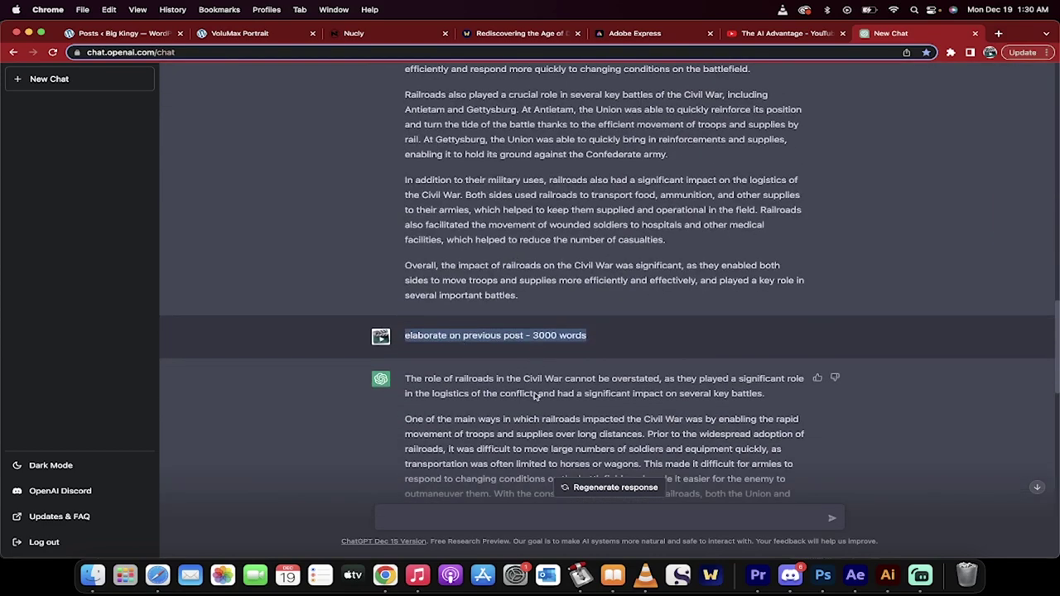
scroll(534, 396, down, 7)
scroll(445, 293, down, 4)
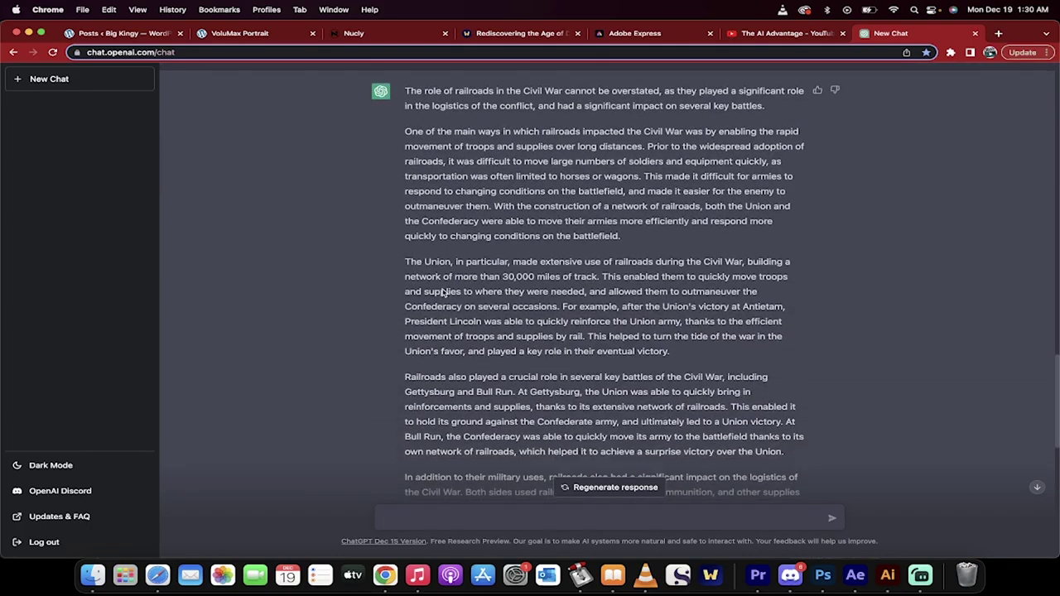
scroll(443, 293, down, 10)
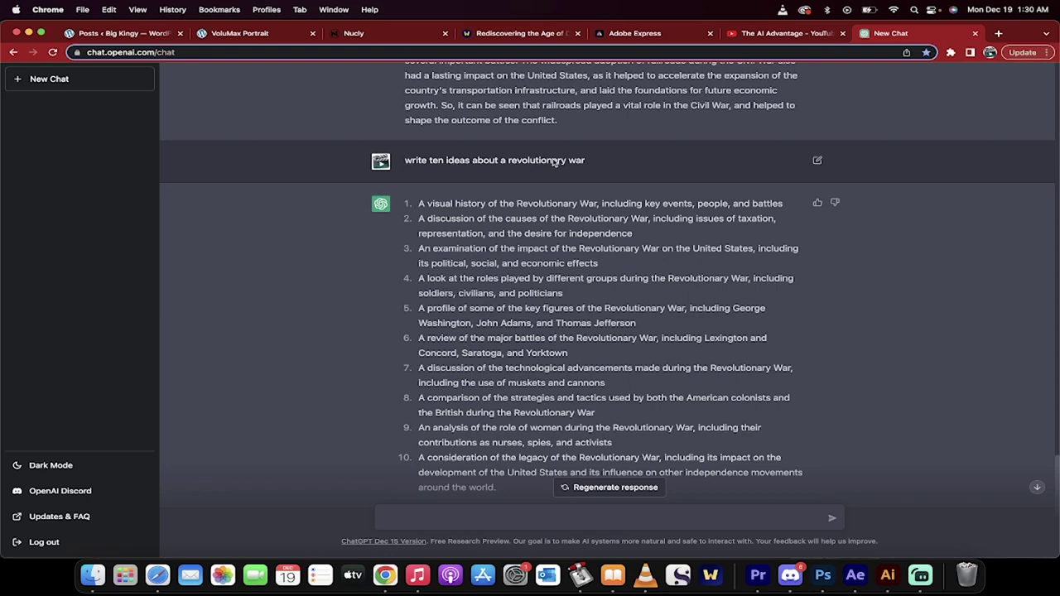
Request additional Revolutionary War ideas with the prompt "ten more" and review both lists.
scroll(436, 412, down, 2)
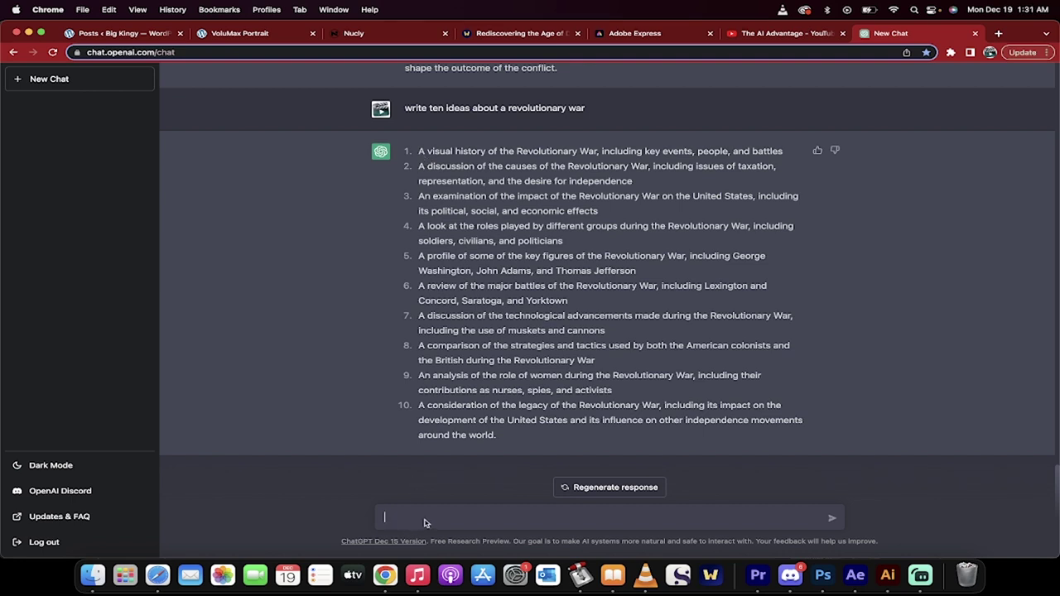
text(ten more)
key(Return)
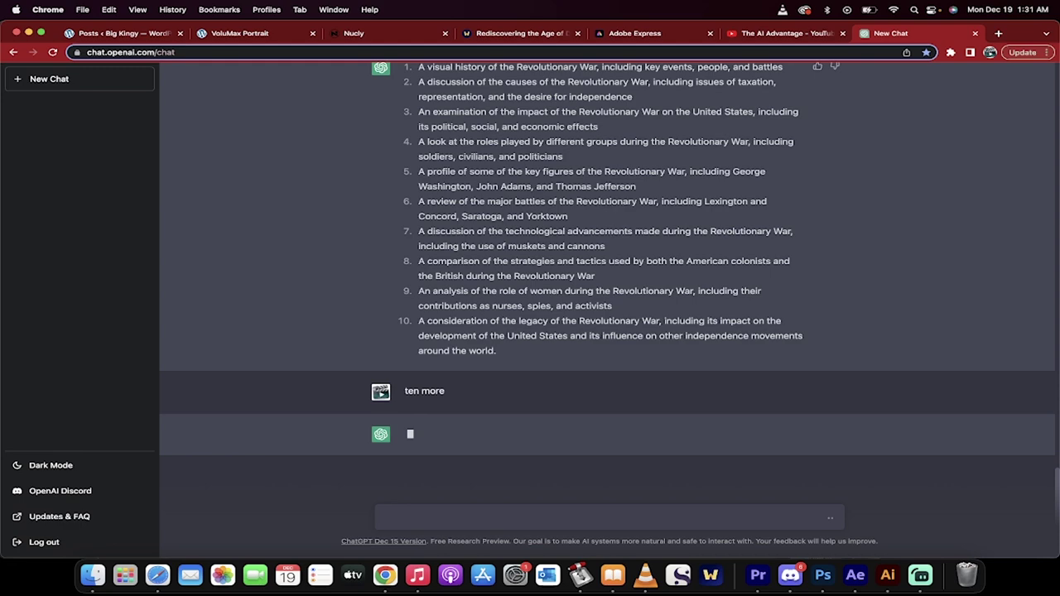
scroll(567, 394, up, 5)
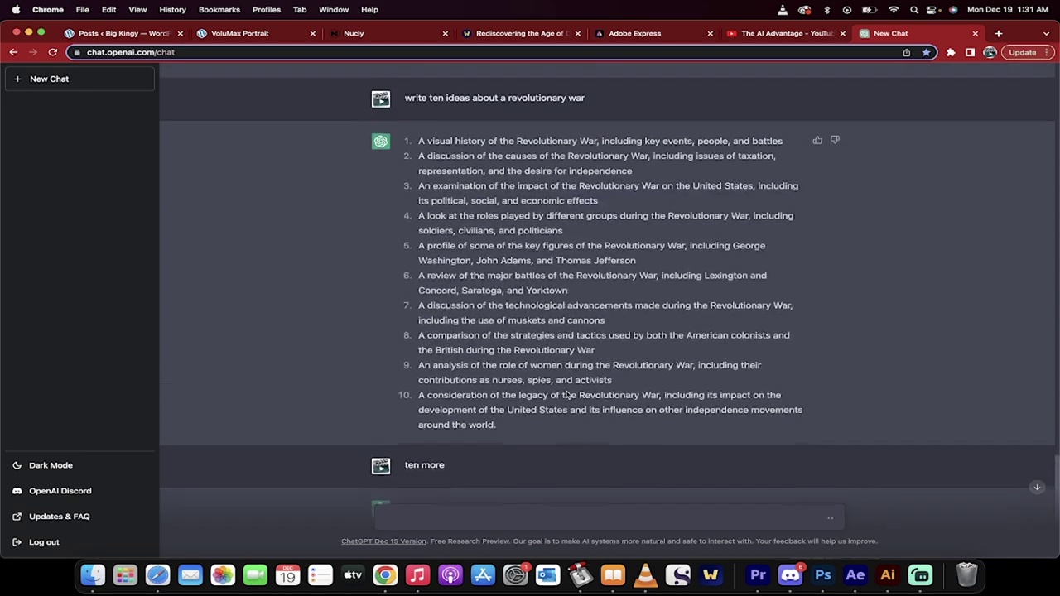
scroll(566, 394, down, 5)
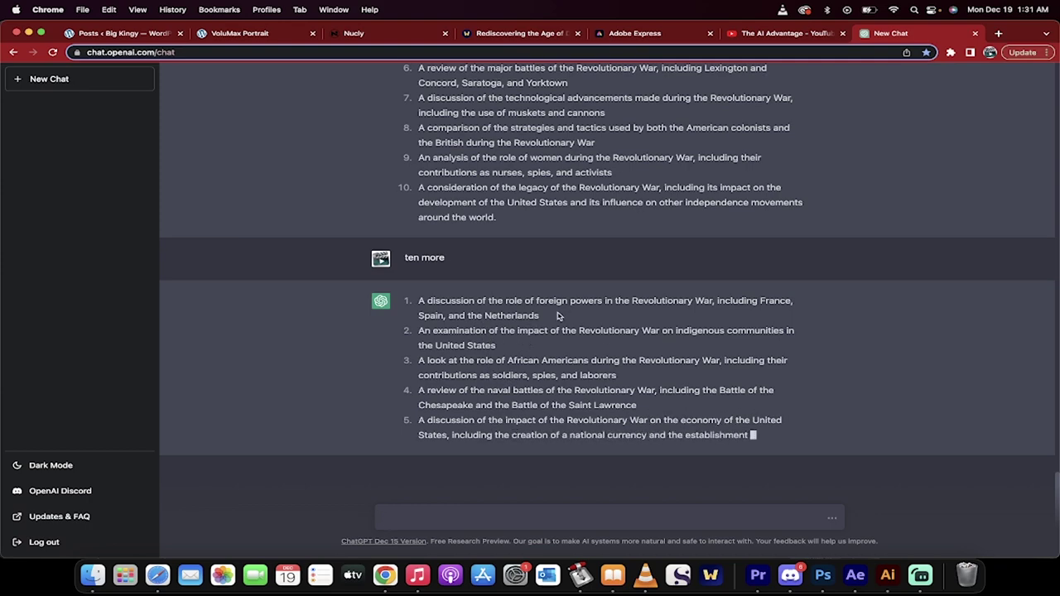
Copy the first idea from the "ten more" list and submit it in a new prompt beginning "write an outline for -".
drag(544, 288, 420, 259)
key(super+c)
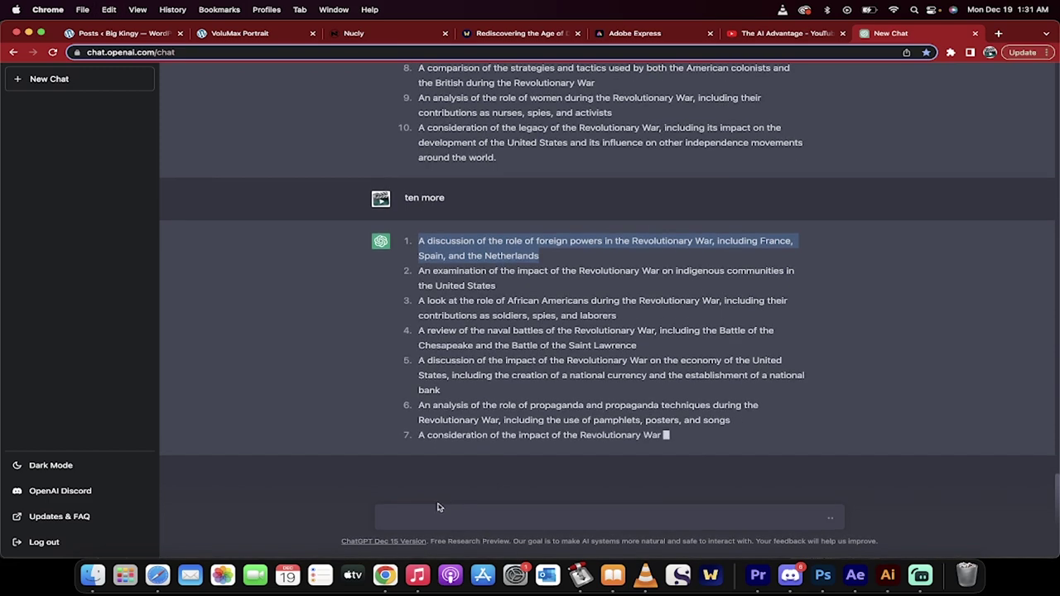
click(381, 516)
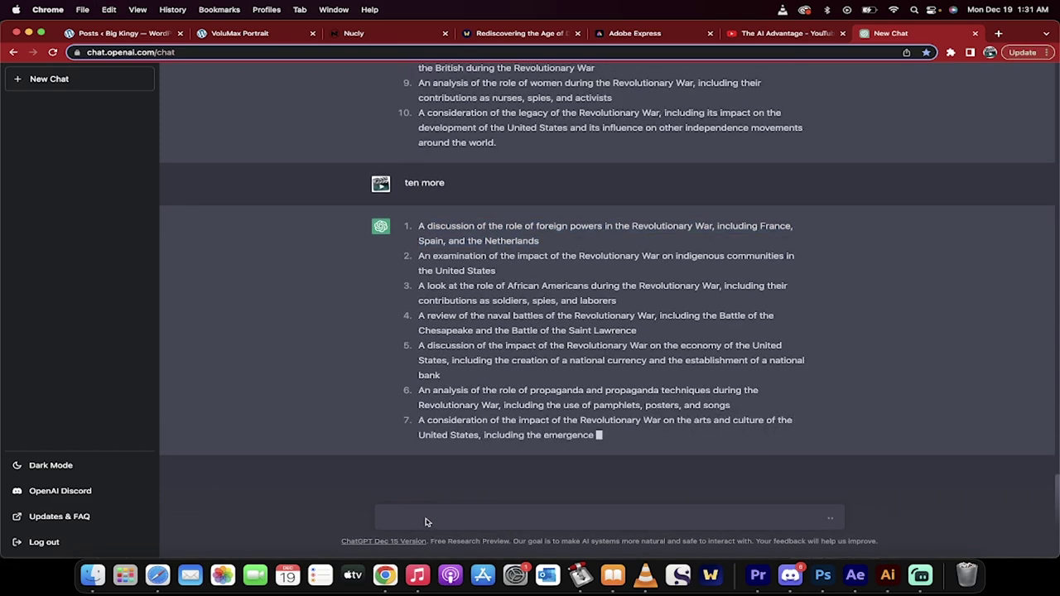
text(write an outl)
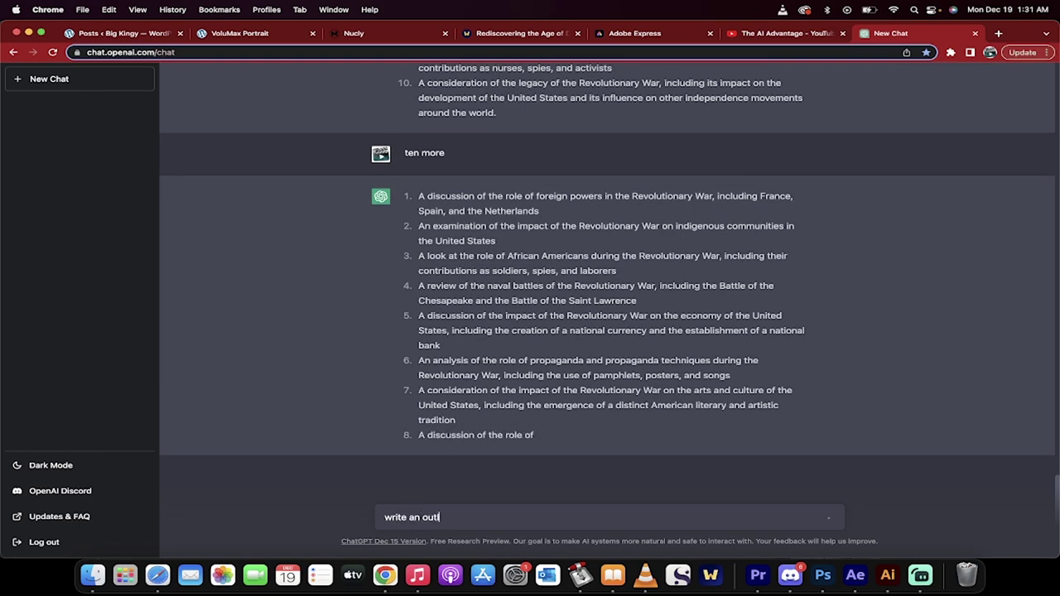
text(ine for -)
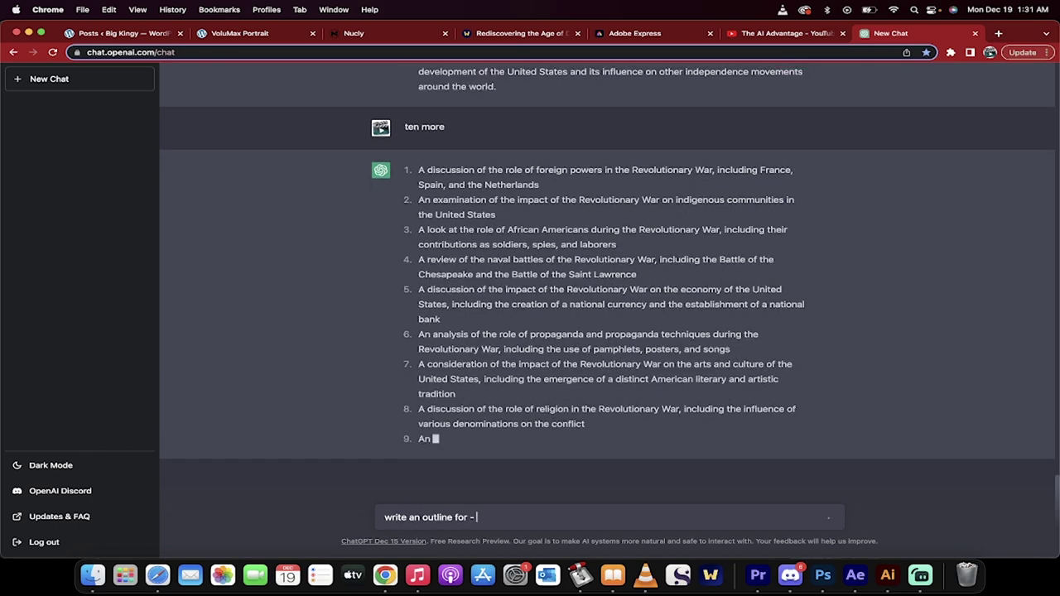
key(super+v)
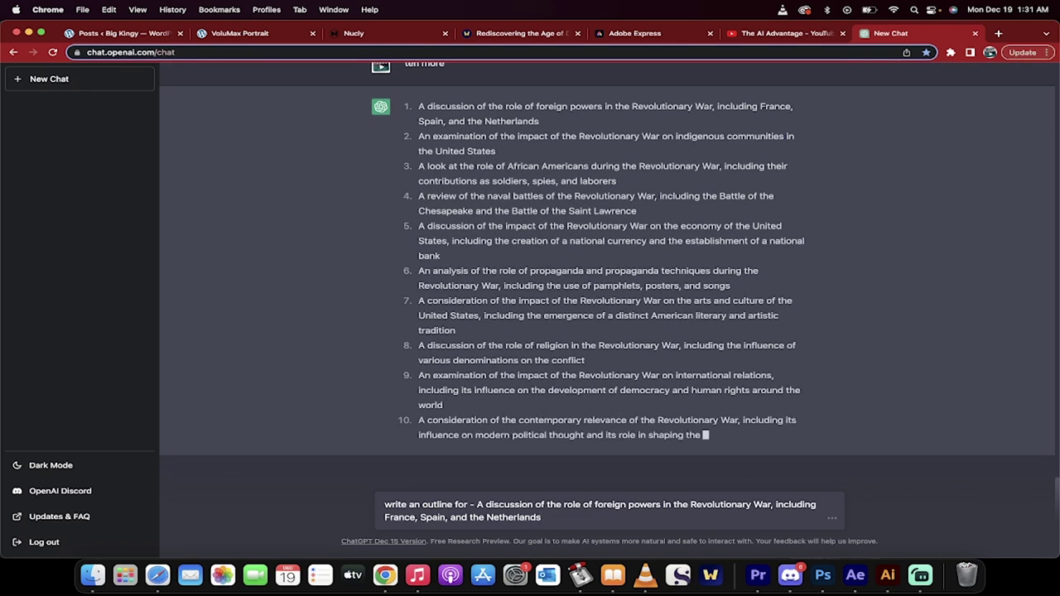
key(Return)
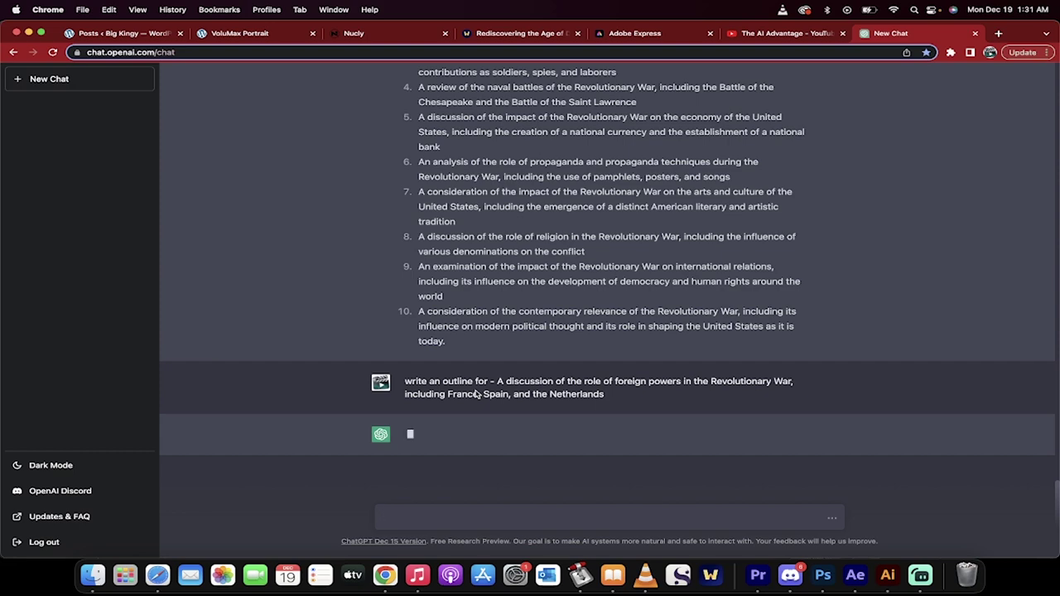
Review the earlier Civil War railroads prompts, "how did railroads impact the civil war? Detailed" and "elaborate on previous post - 3000 words", with their answers.
scroll(531, 327, up, 15)
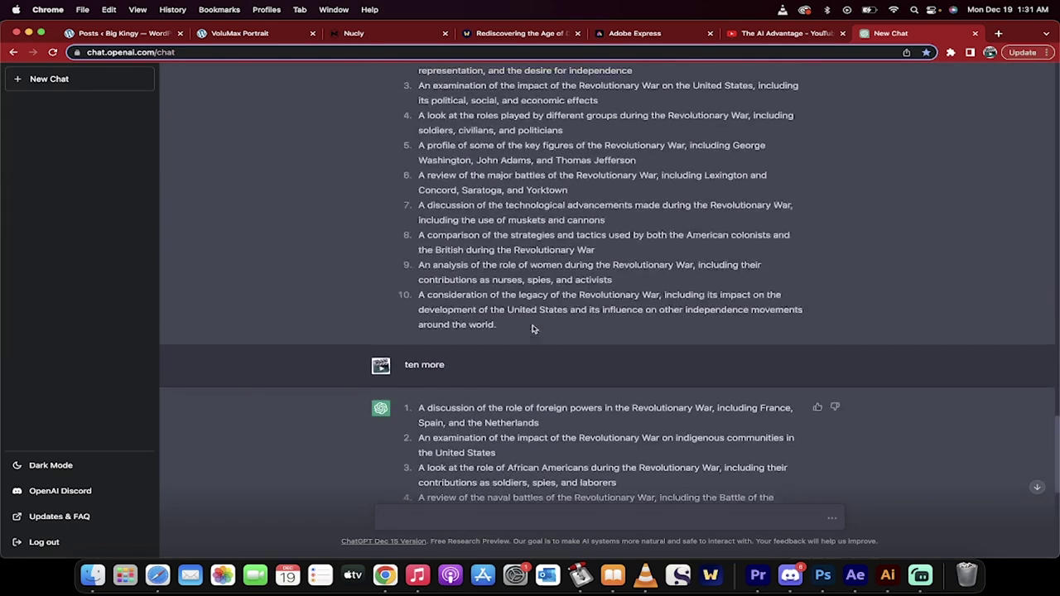
scroll(532, 327, up, 5)
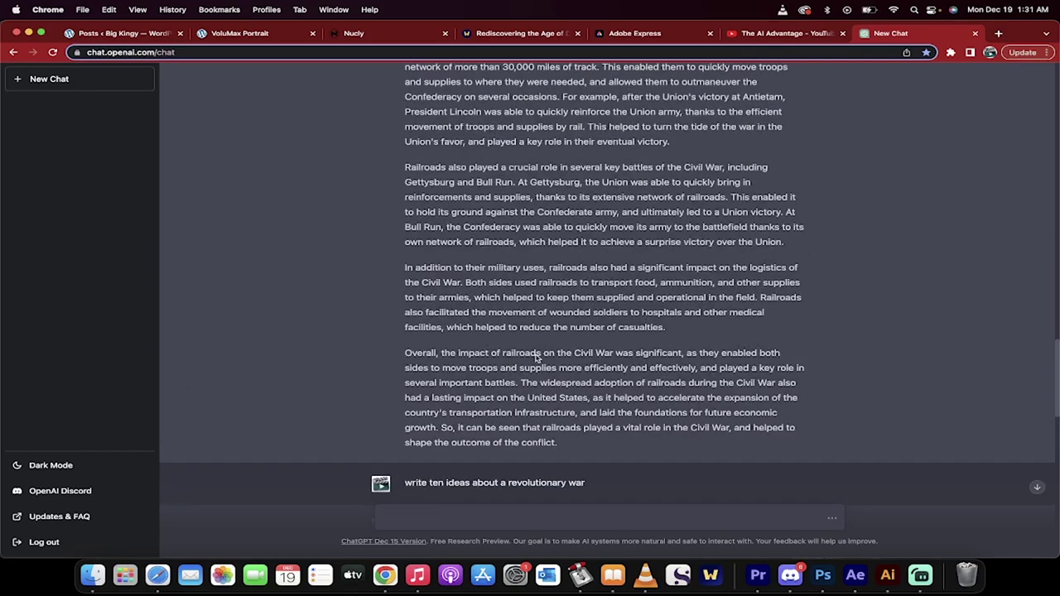
scroll(535, 352, down, 3)
scroll(526, 331, up, 15)
scroll(523, 319, down, 1)
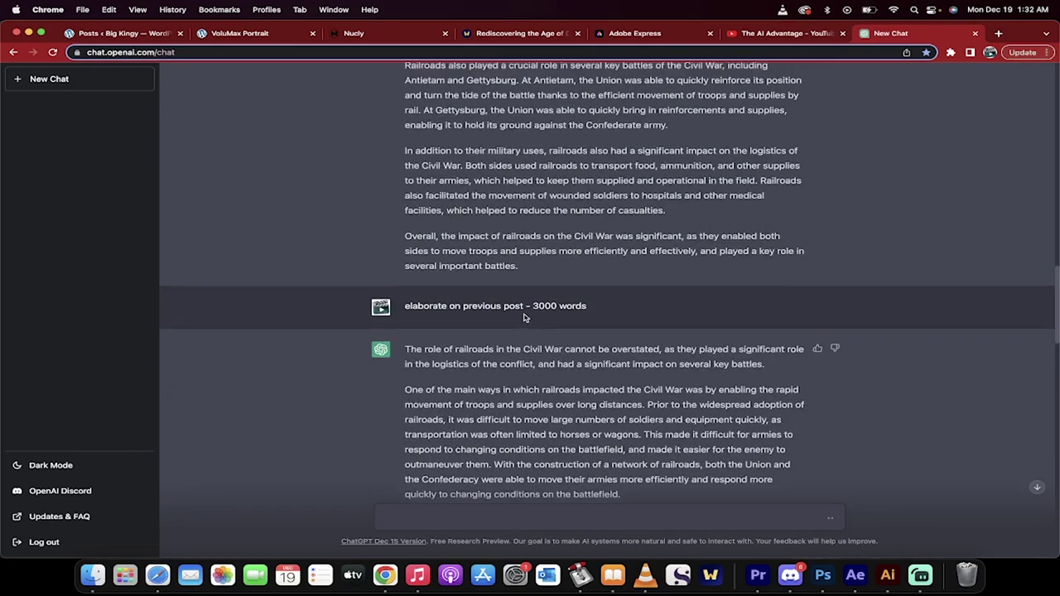
scroll(524, 318, up, 6)
scroll(524, 318, down, 2)
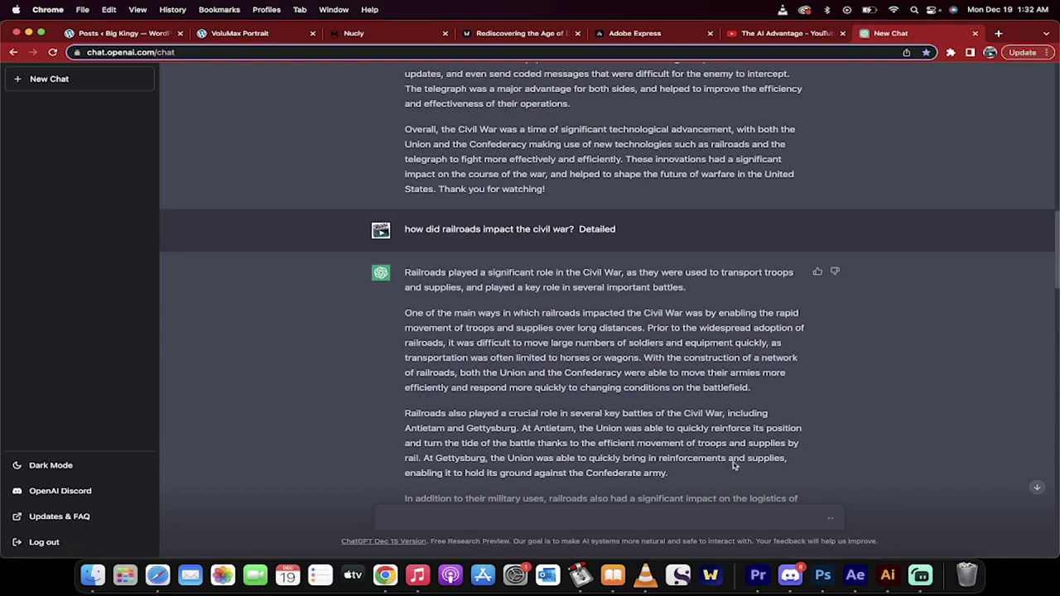
scroll(572, 358, up, 4)
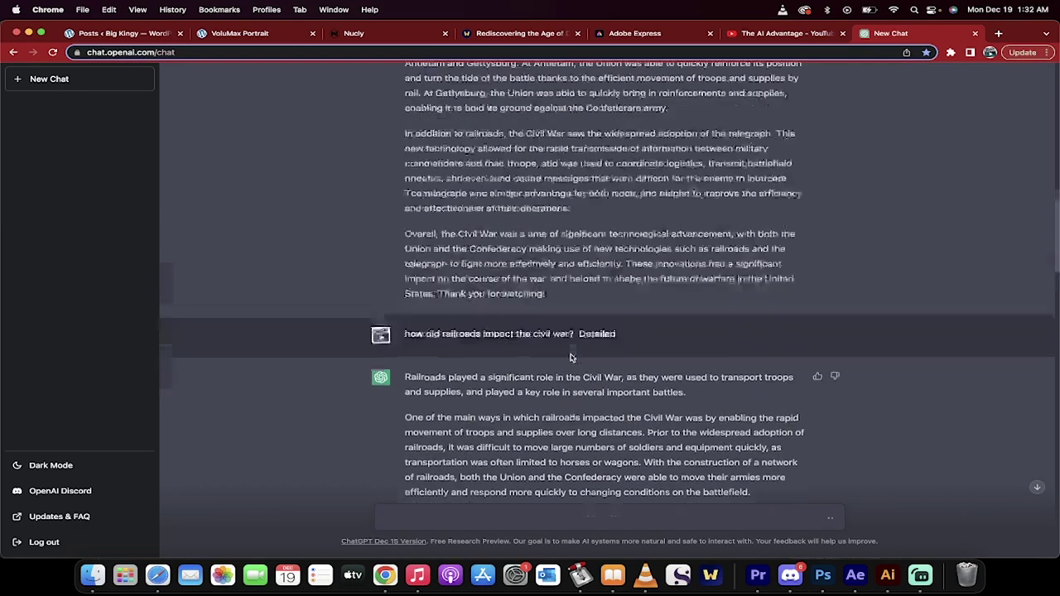
scroll(575, 360, down, 20)
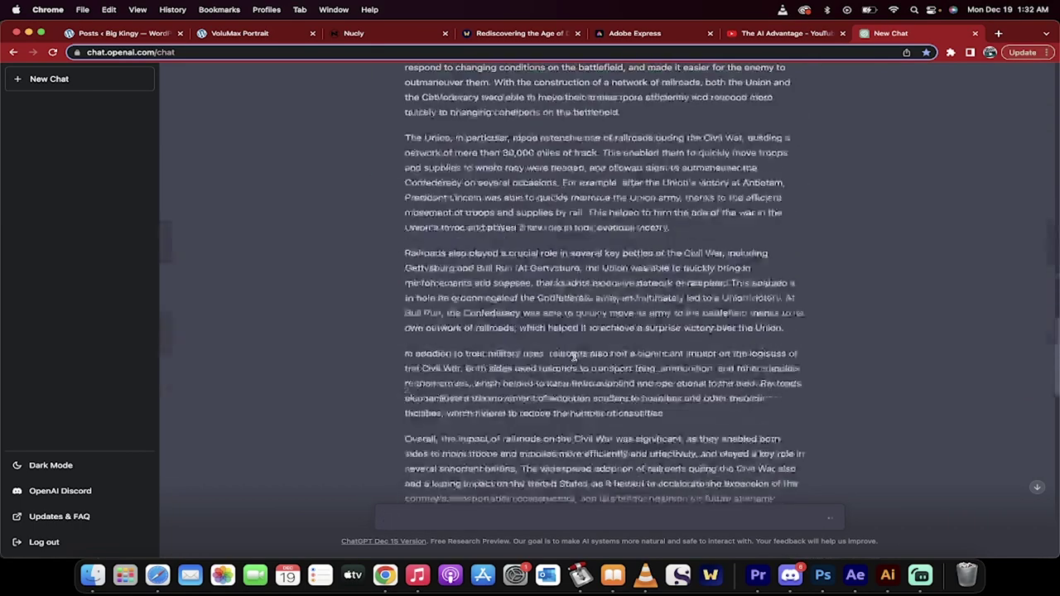